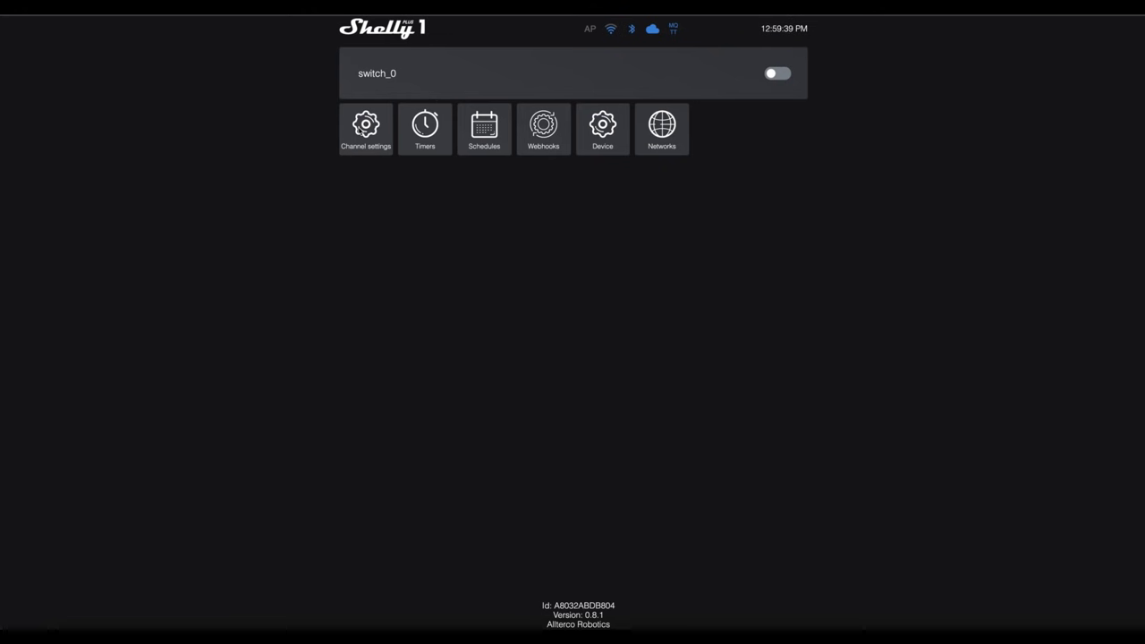
Step: Examine the input/output settings of channel switch_0, including the available input modes, relay types and power-on defaults
left_click(361, 130)
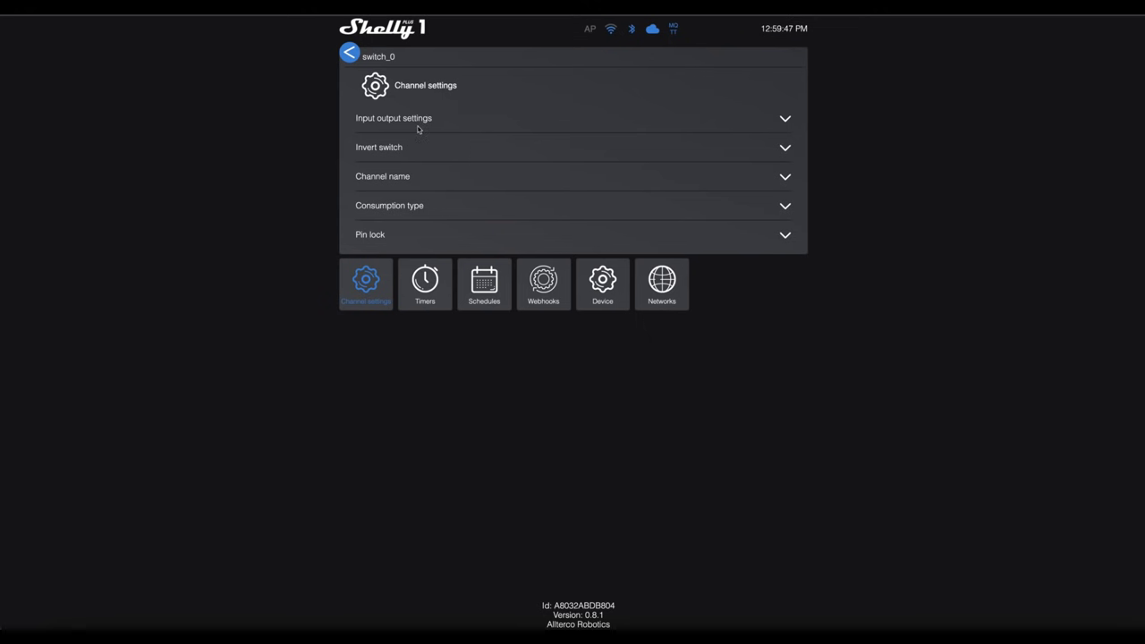
left_click(778, 120)
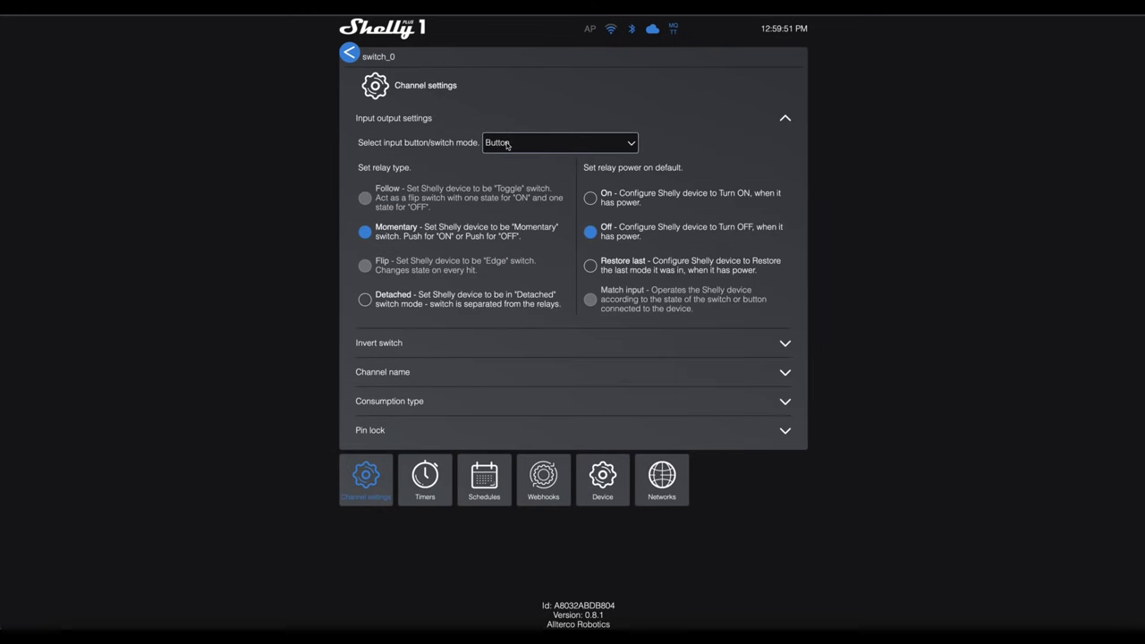
left_click(634, 146)
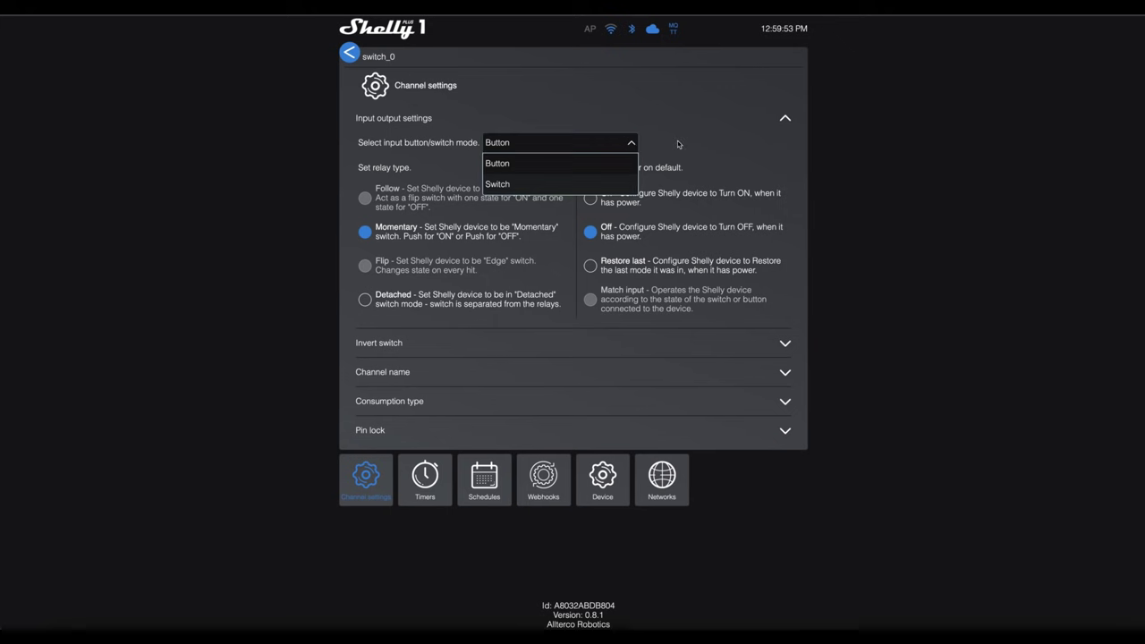
left_click(678, 144)
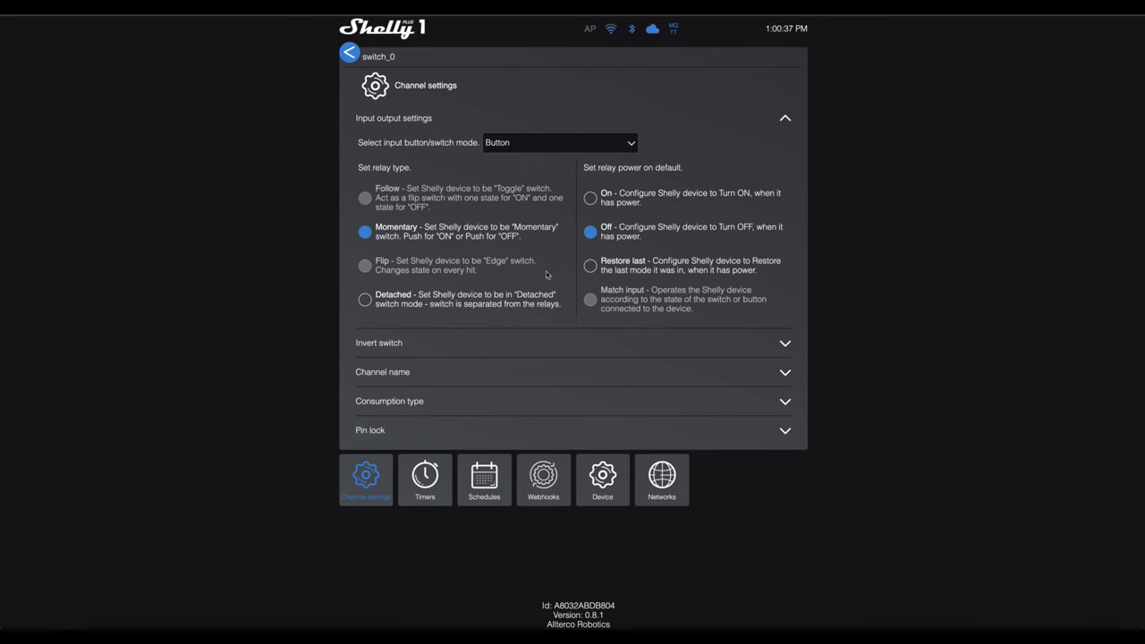
Step: Review the channel's invert switch, channel name, consumption type and pin lock settings, collapsing each section after viewing it
left_click(786, 344)
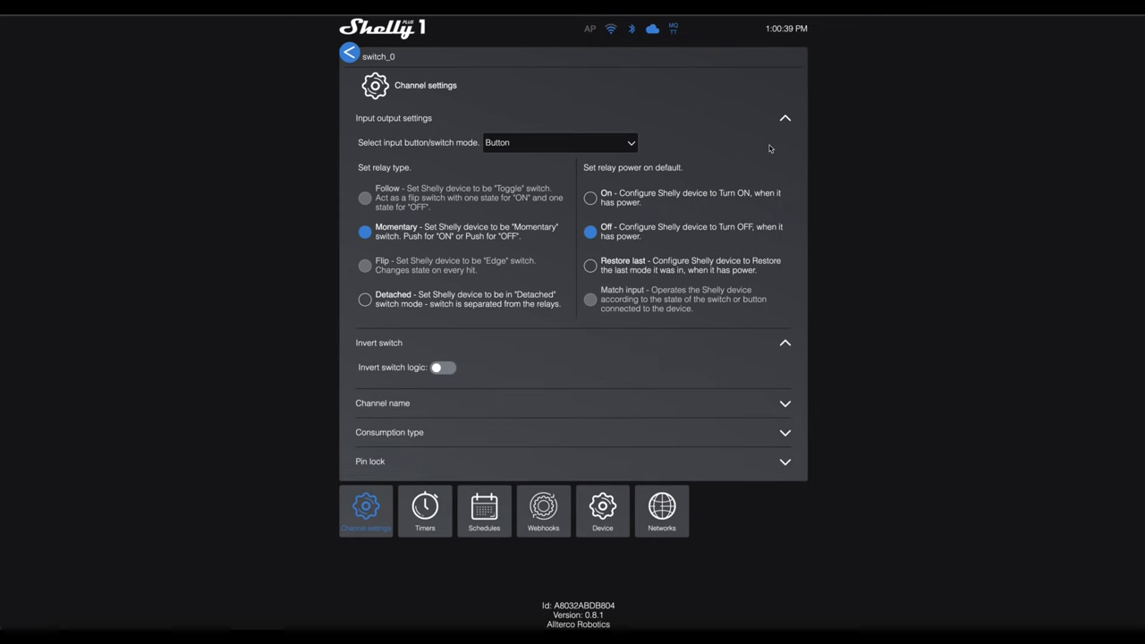
left_click(786, 118)
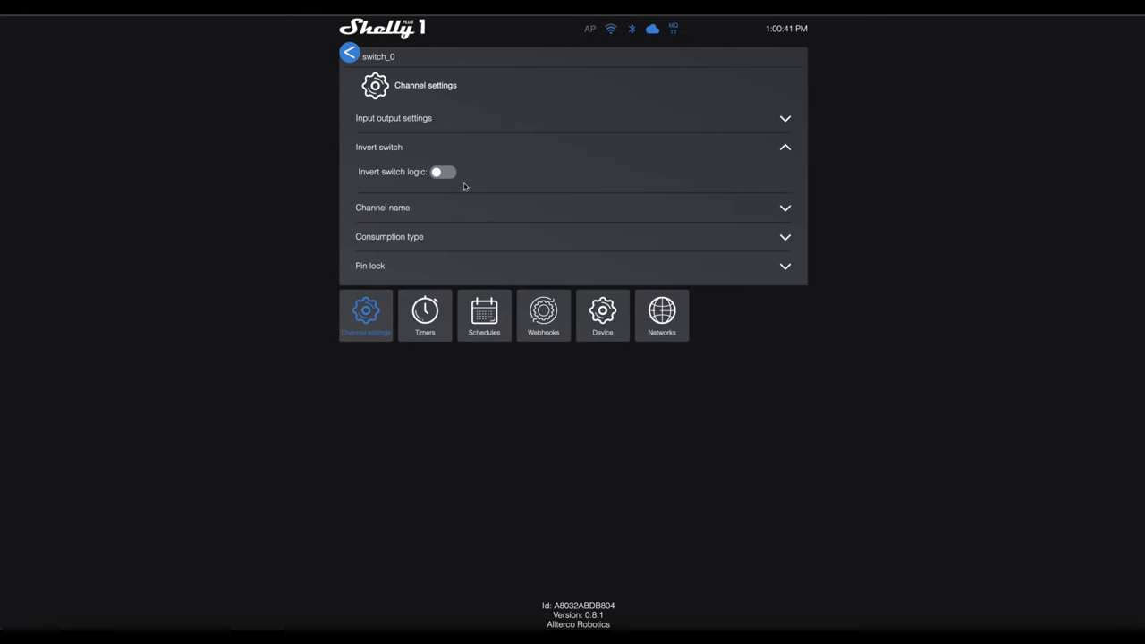
left_click(785, 148)
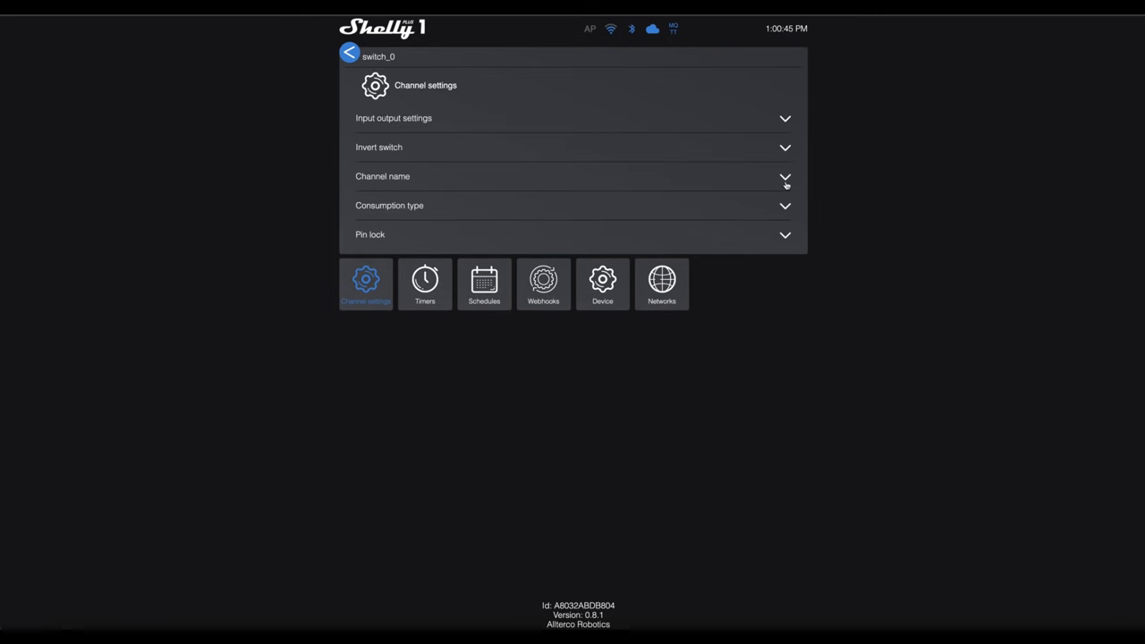
left_click(787, 183)
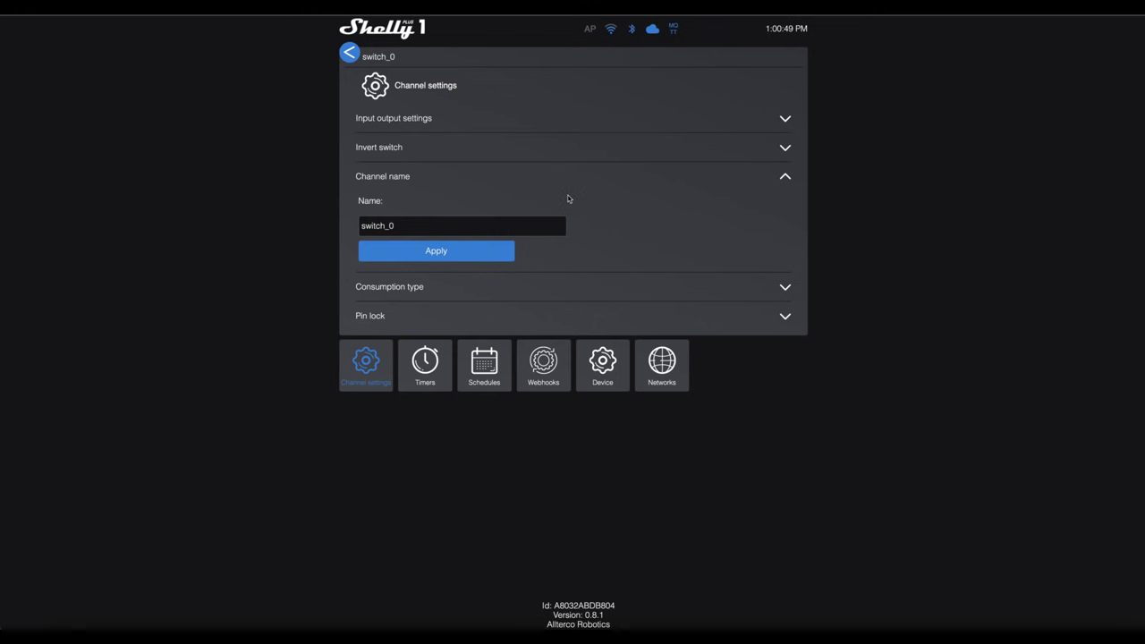
left_click(786, 179)
left_click(786, 208)
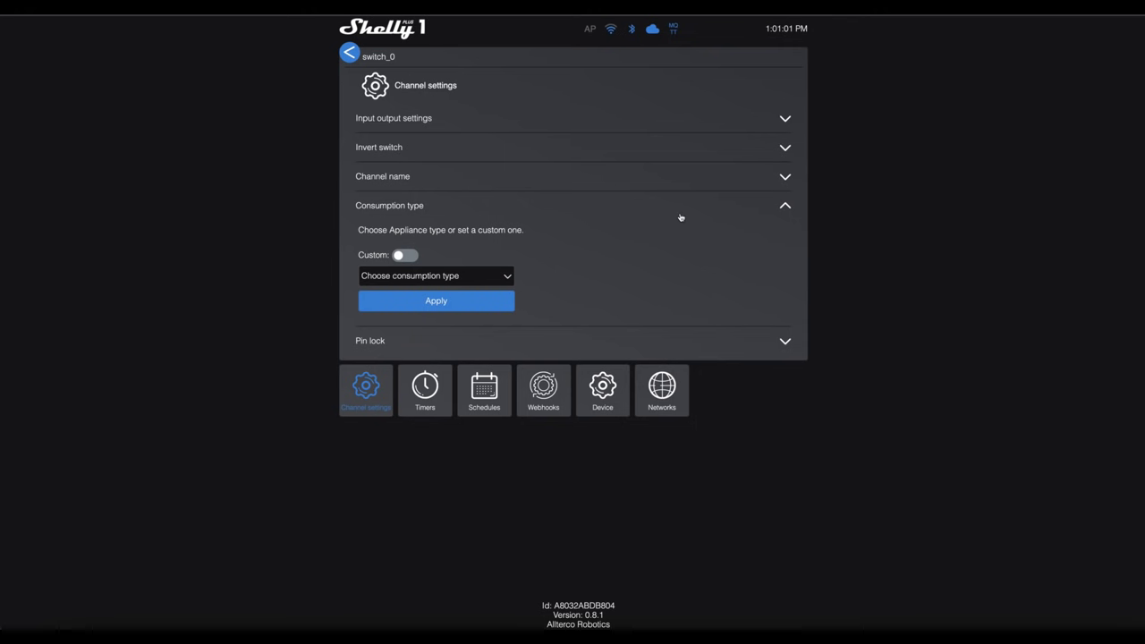
left_click(783, 209)
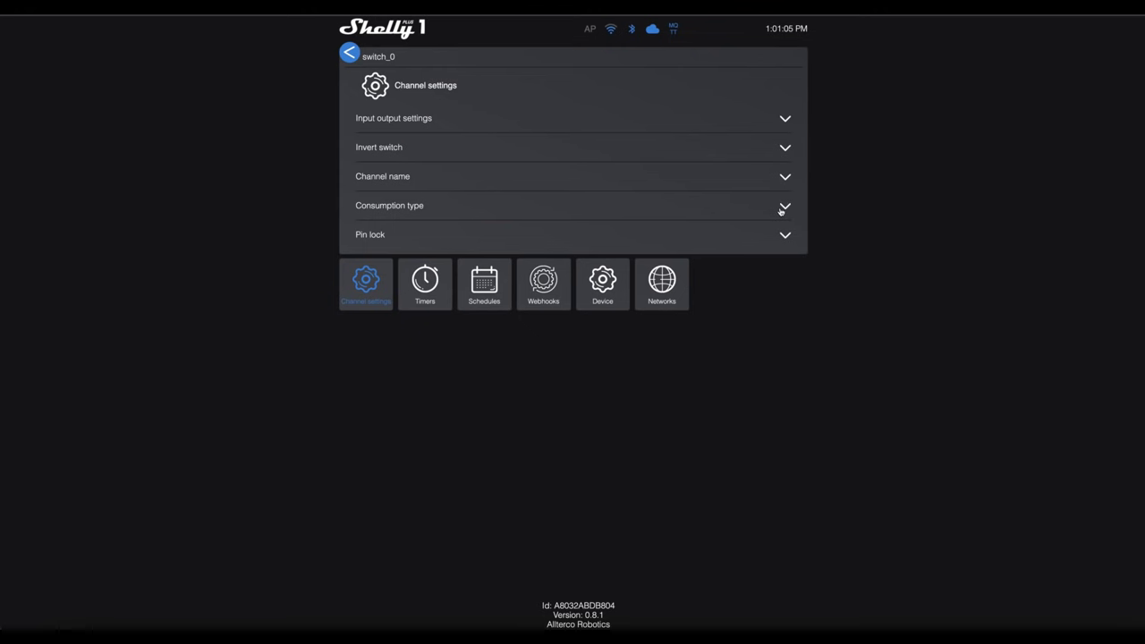
left_click(787, 236)
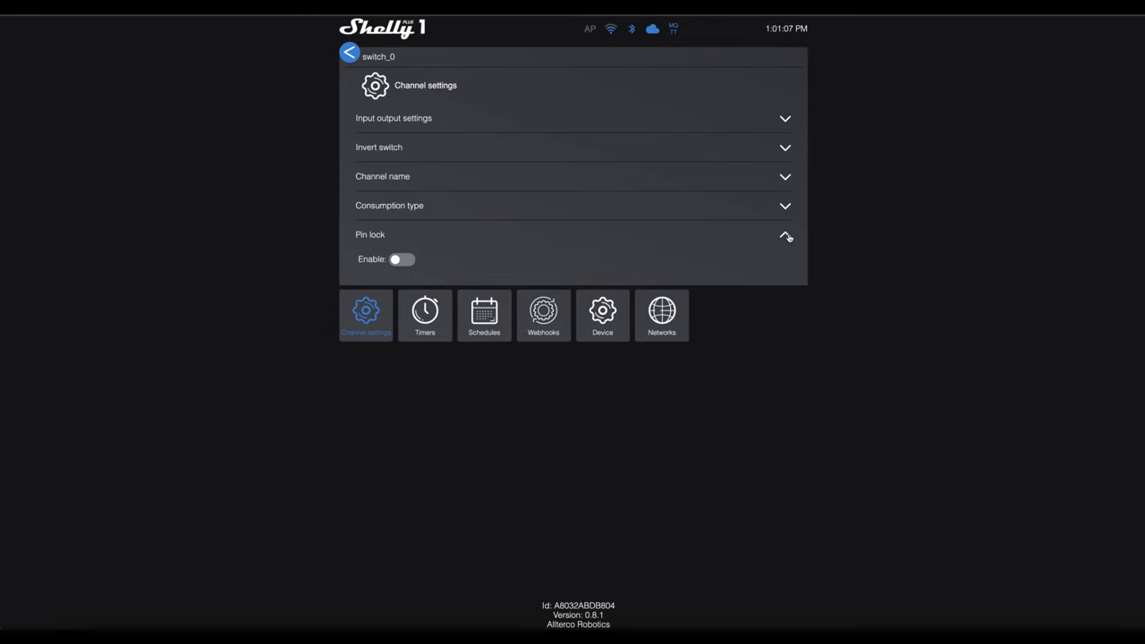
left_click(787, 236)
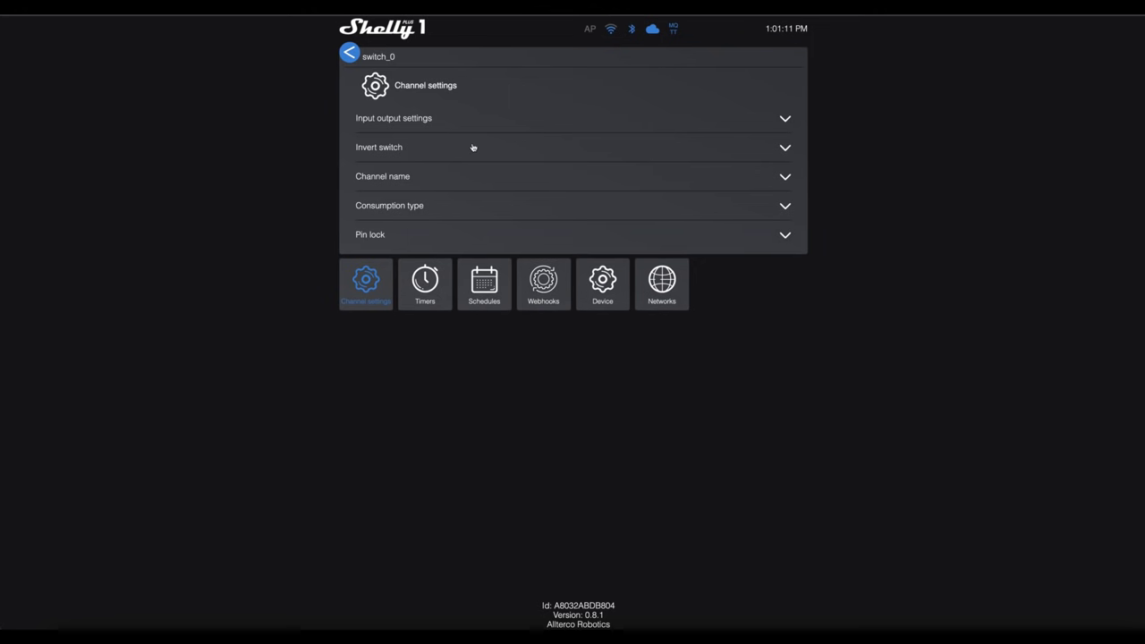
Step: Try out the Auto on timer for switch_0, then disable it and collapse its section
left_click(437, 277)
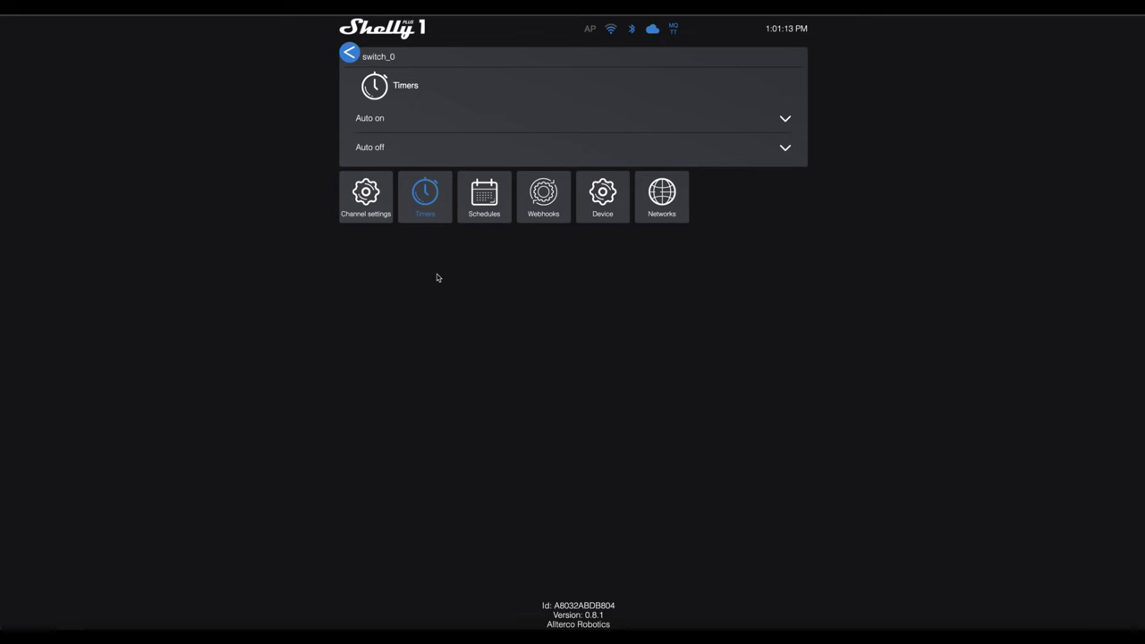
left_click(780, 127)
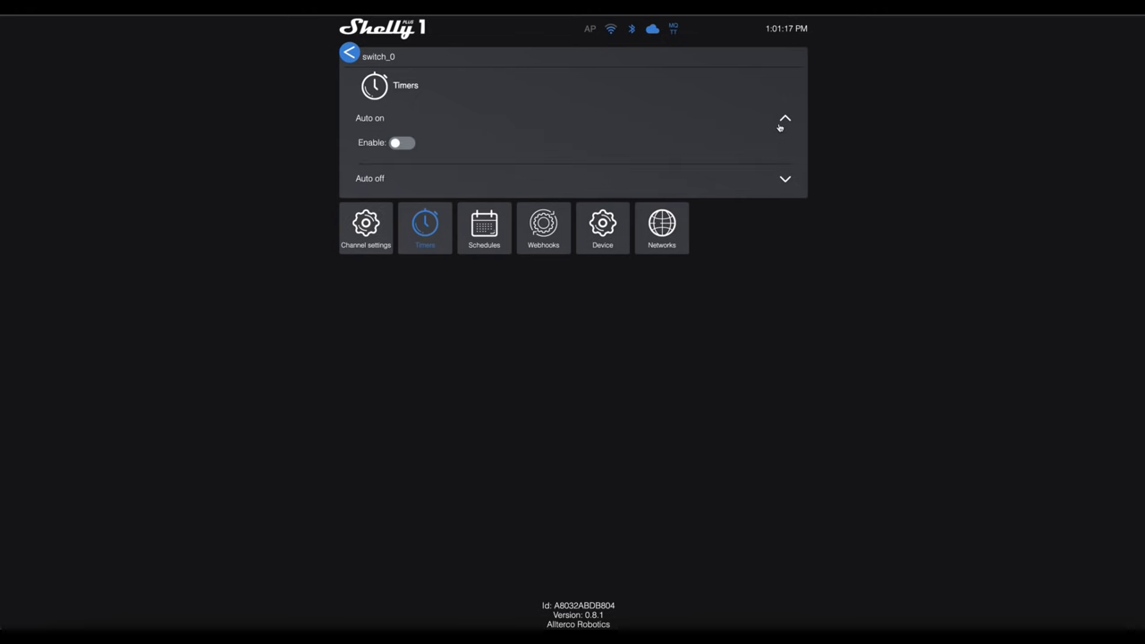
left_click(399, 145)
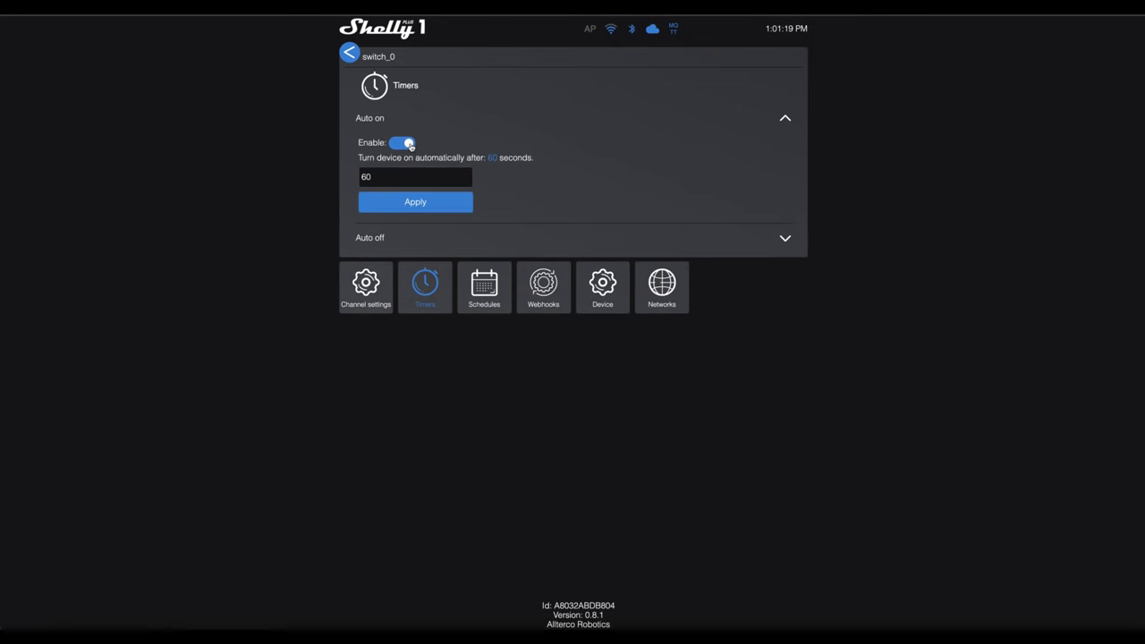
left_click(408, 144)
left_click(407, 144)
left_click(410, 145)
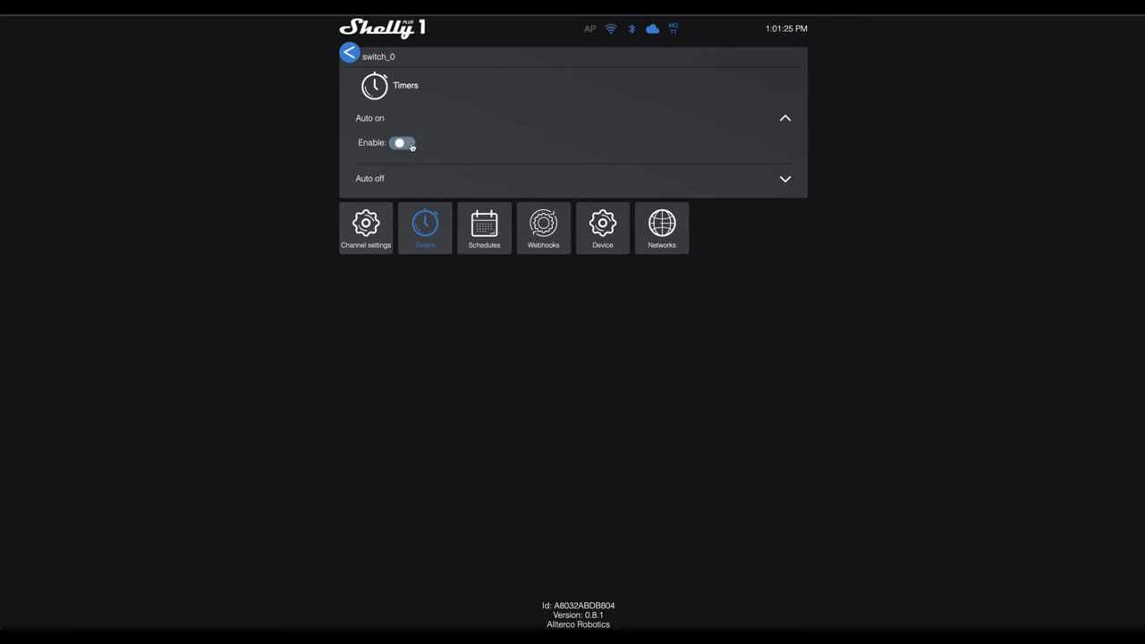
left_click(787, 120)
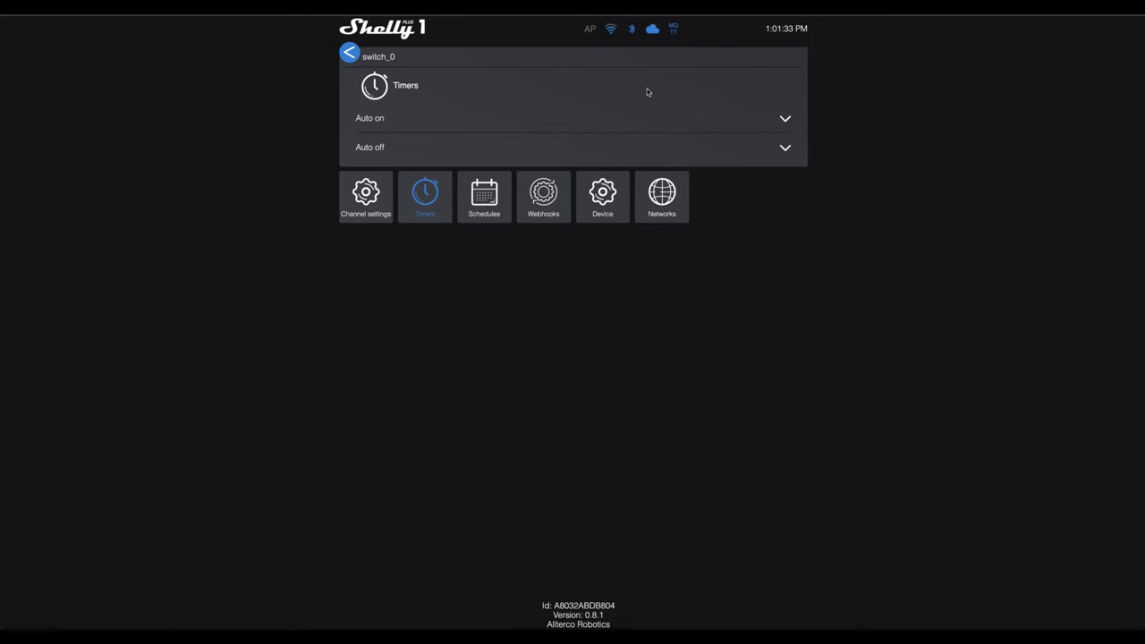
Step: Examine the weekly schedule creation form and its time interval choices, then leave without applying a schedule
left_click(351, 55)
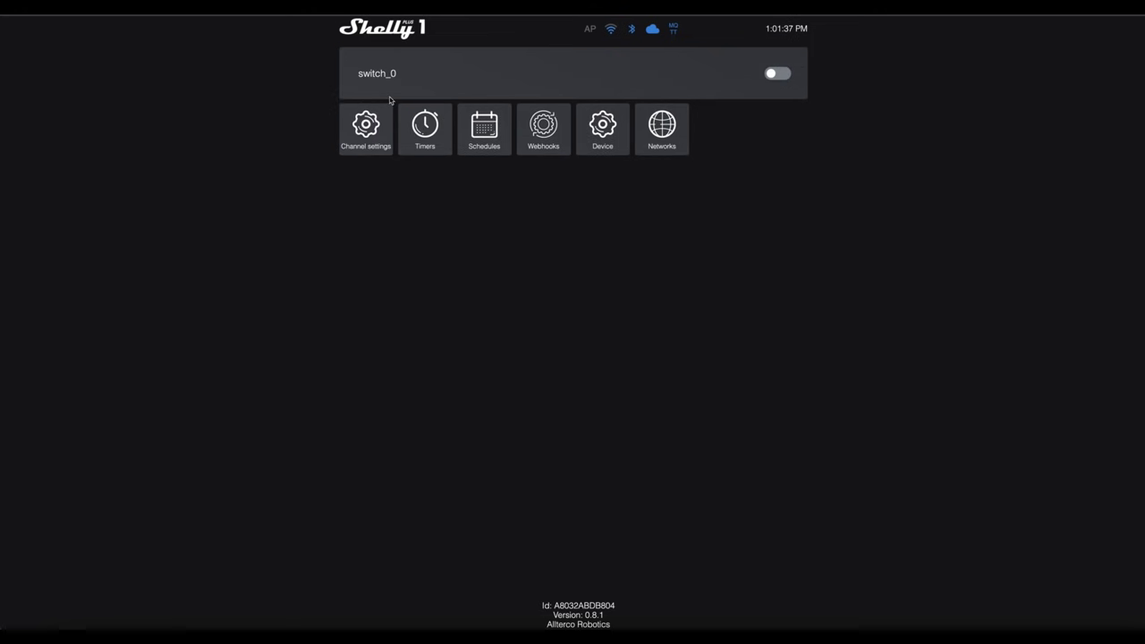
left_click(474, 139)
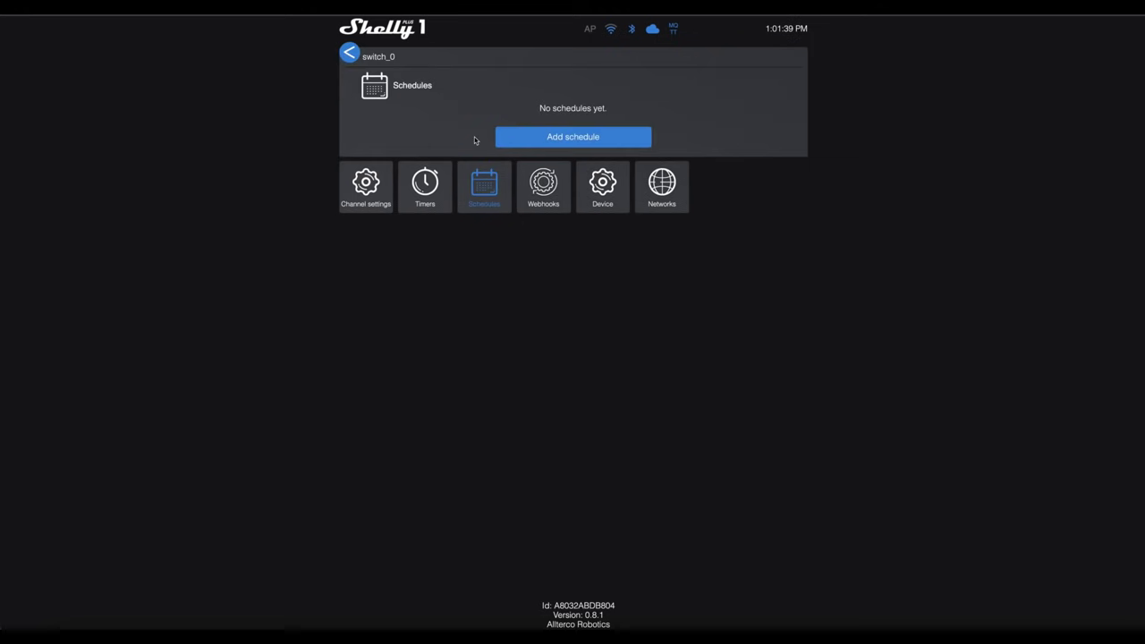
left_click(504, 139)
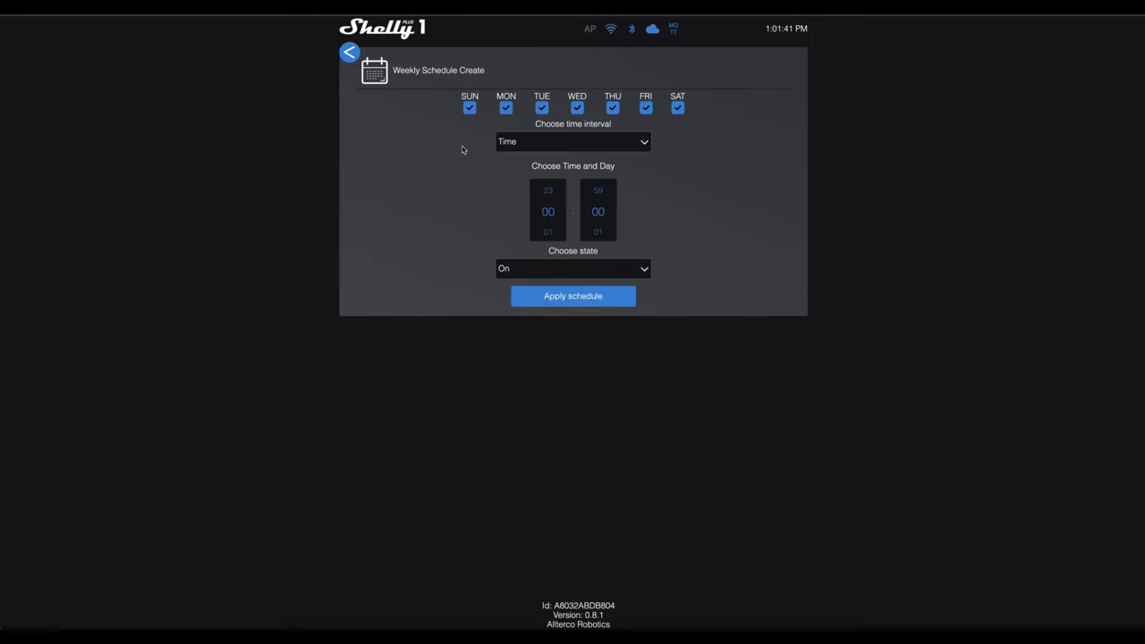
left_click(638, 143)
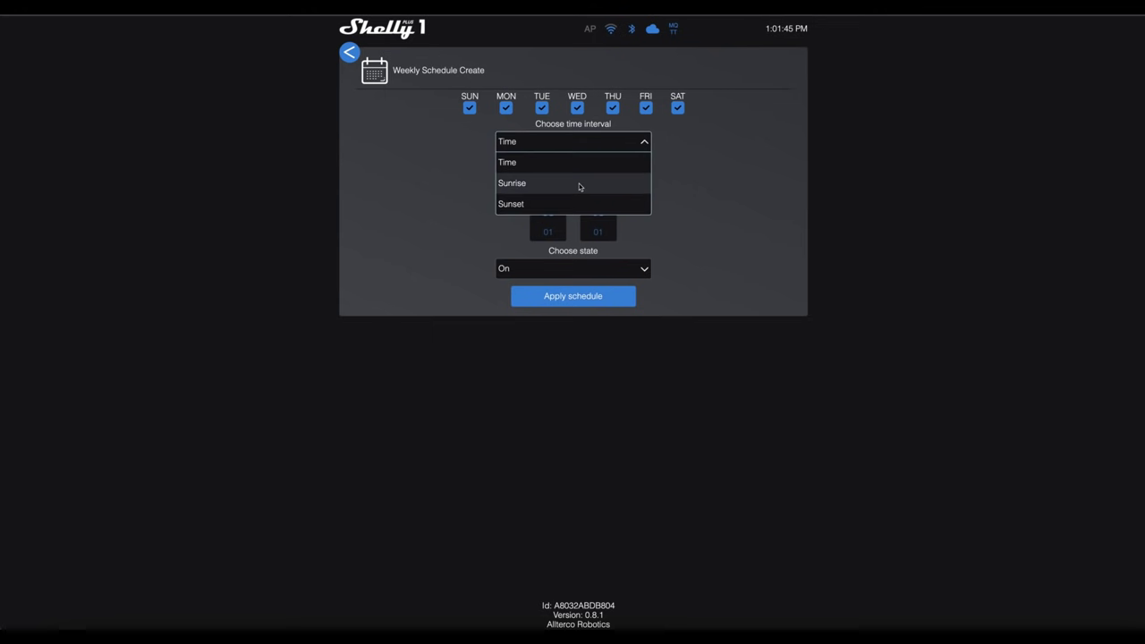
left_click(646, 144)
left_click(435, 172)
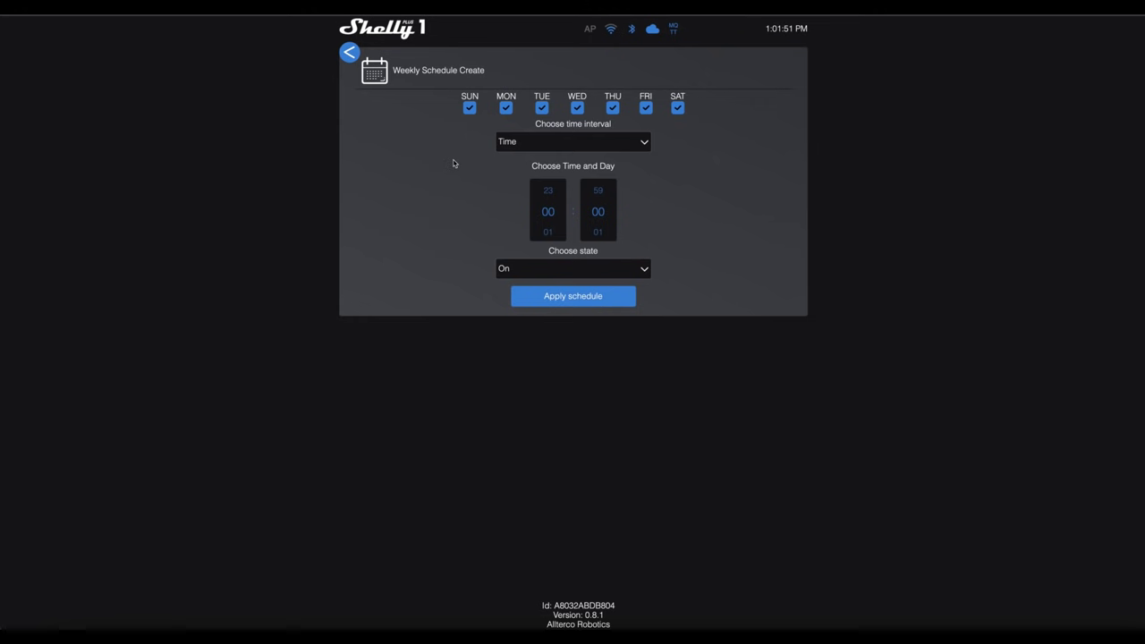
left_click(349, 52)
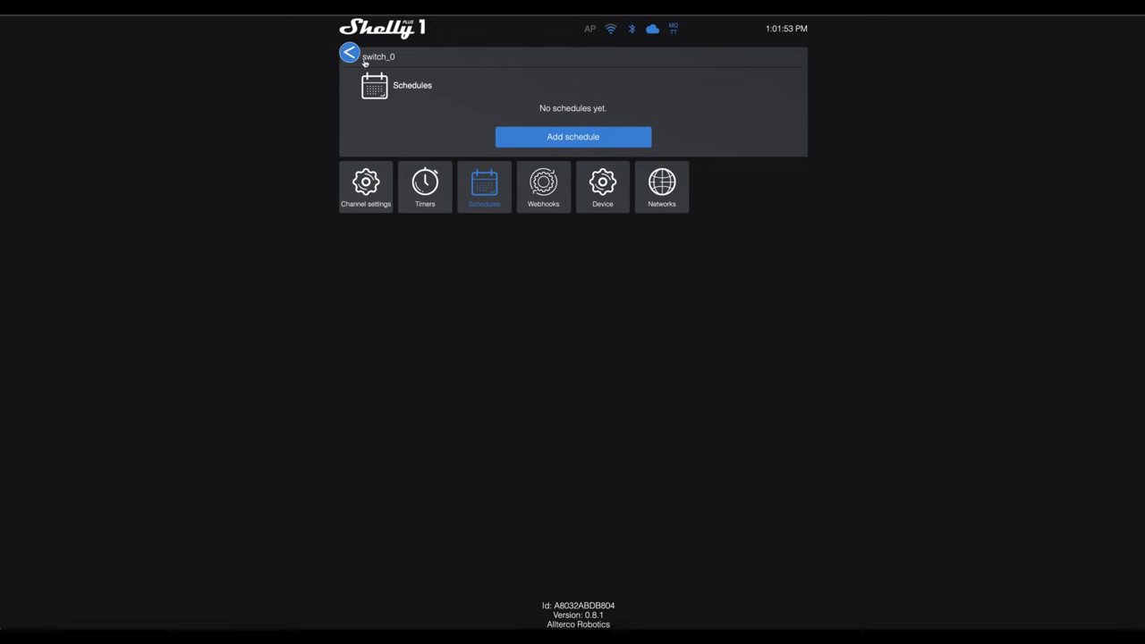
Step: Look over the webhook creation form for switch_0 and leave it without adding a webhook
left_click(535, 183)
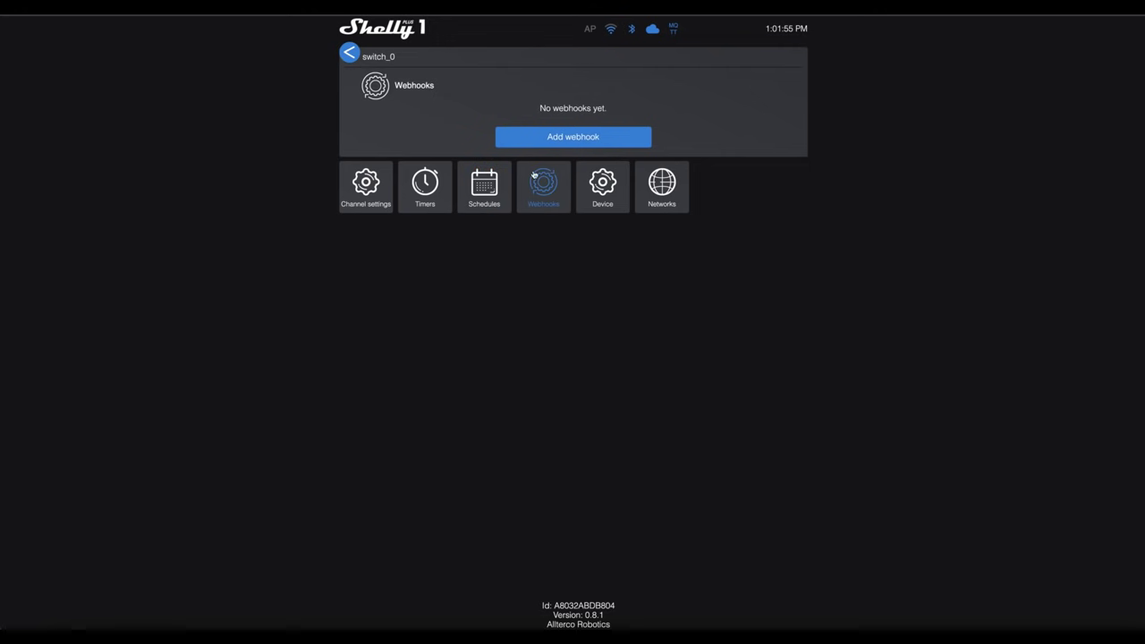
left_click(543, 137)
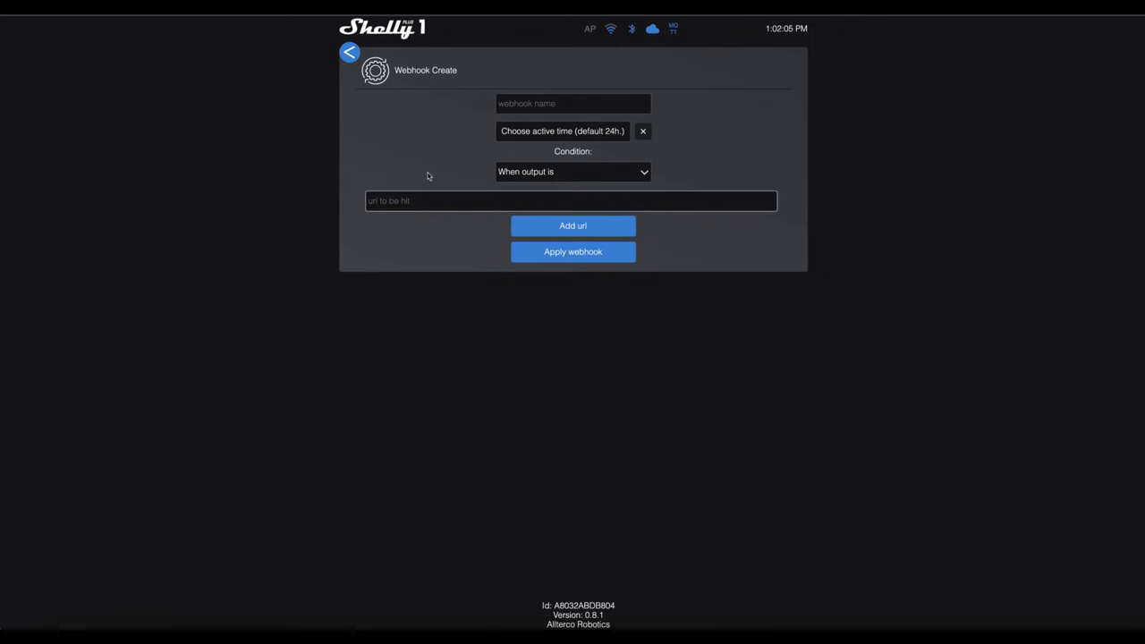
left_click(349, 53)
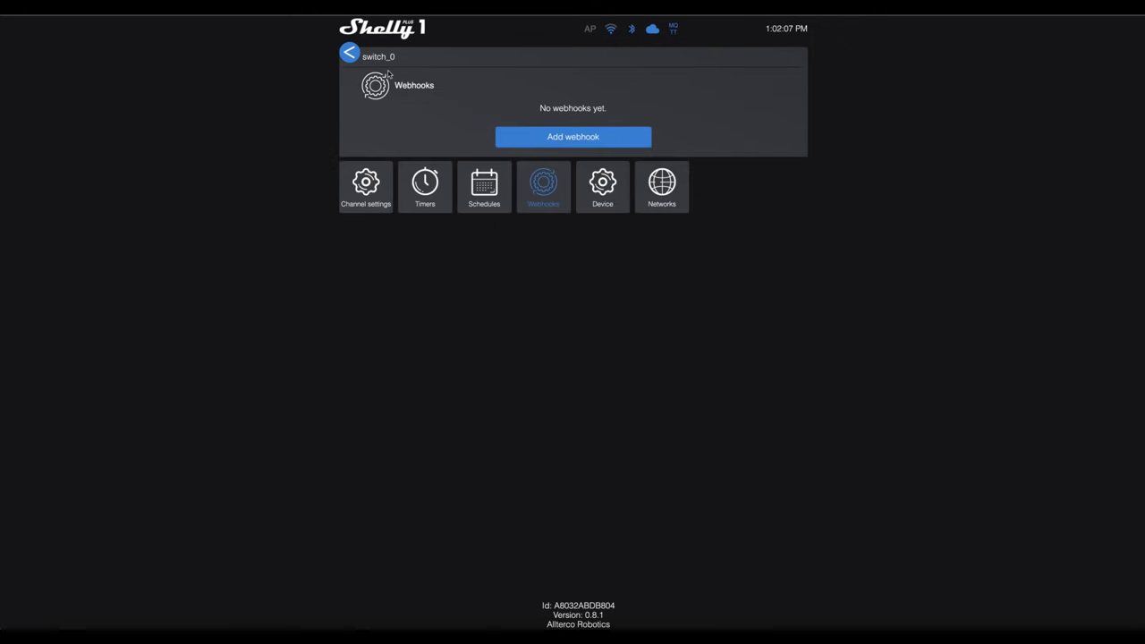
Step: Review the device's location, authentication and debug settings, collapsing each section after viewing it
left_click(607, 206)
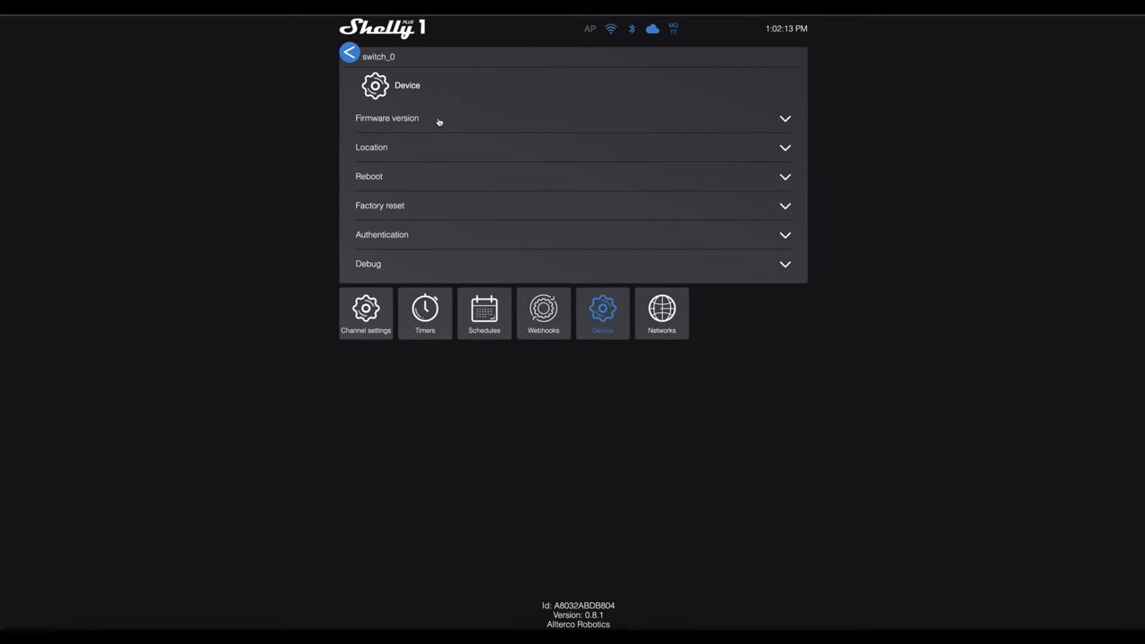
left_click(445, 148)
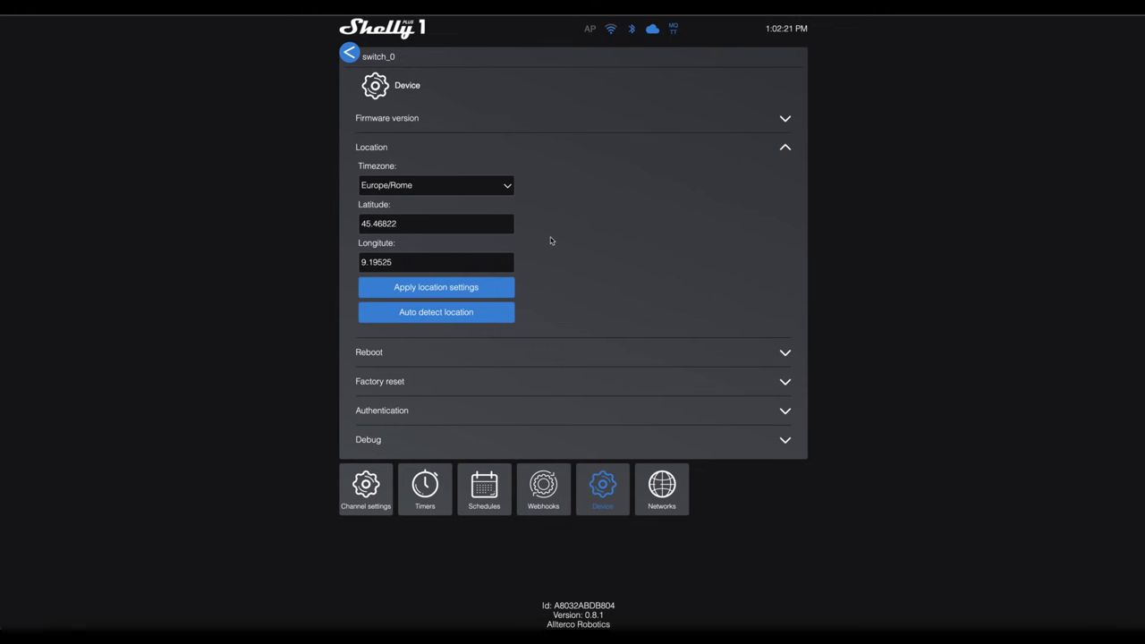
left_click(786, 151)
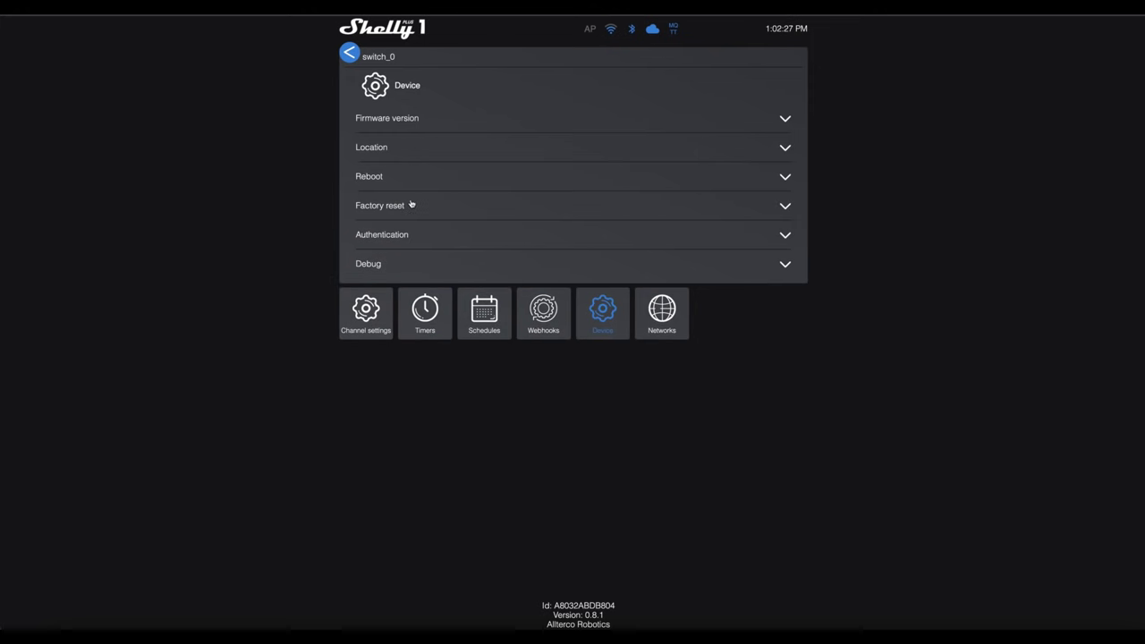
left_click(784, 236)
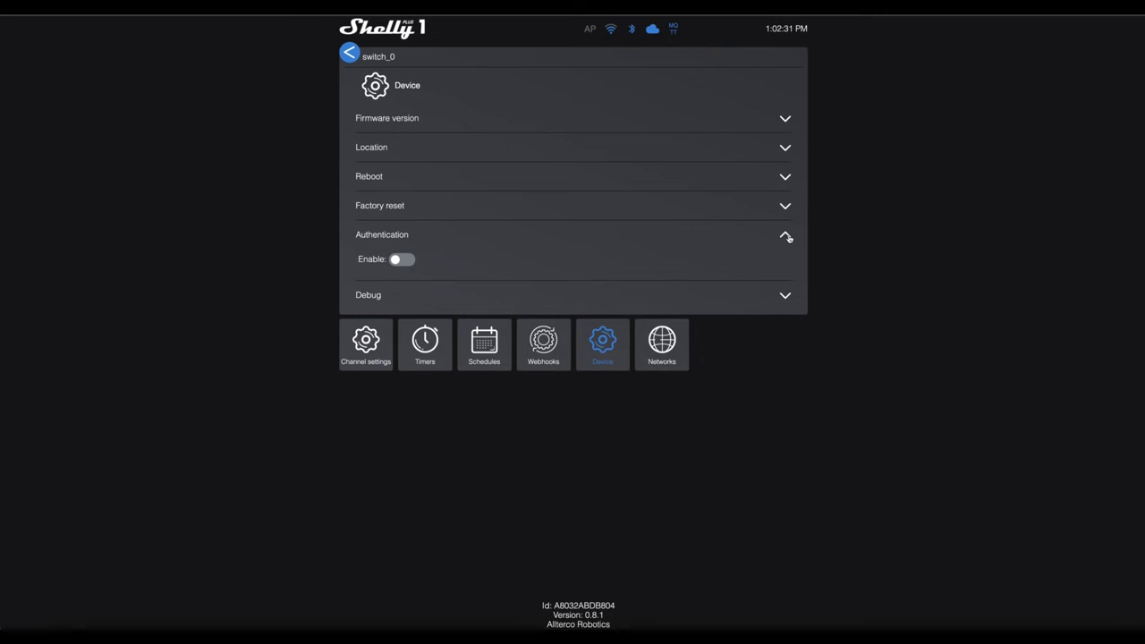
left_click(786, 236)
left_click(784, 264)
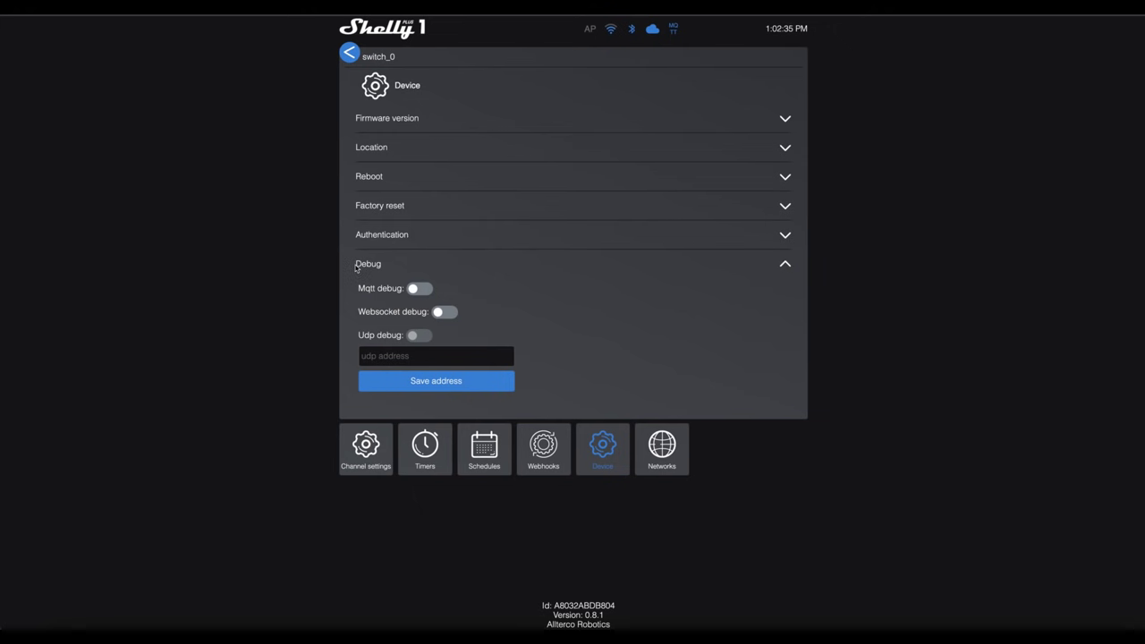
left_click(786, 269)
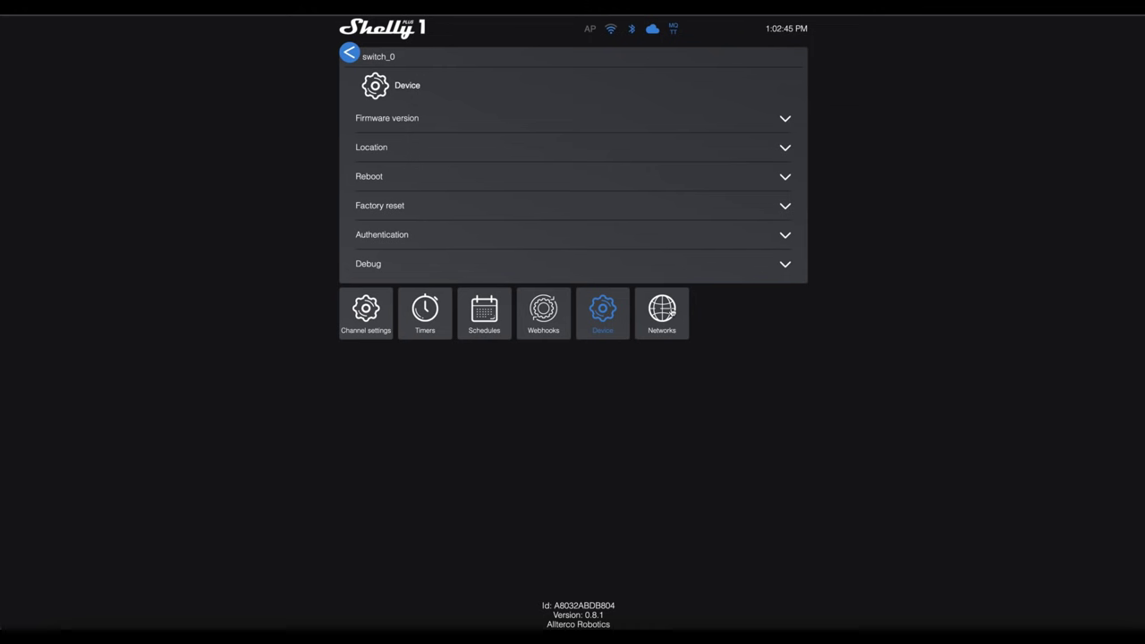
Step: Examine the access point options in the device's network settings, then collapse that section
left_click(662, 313)
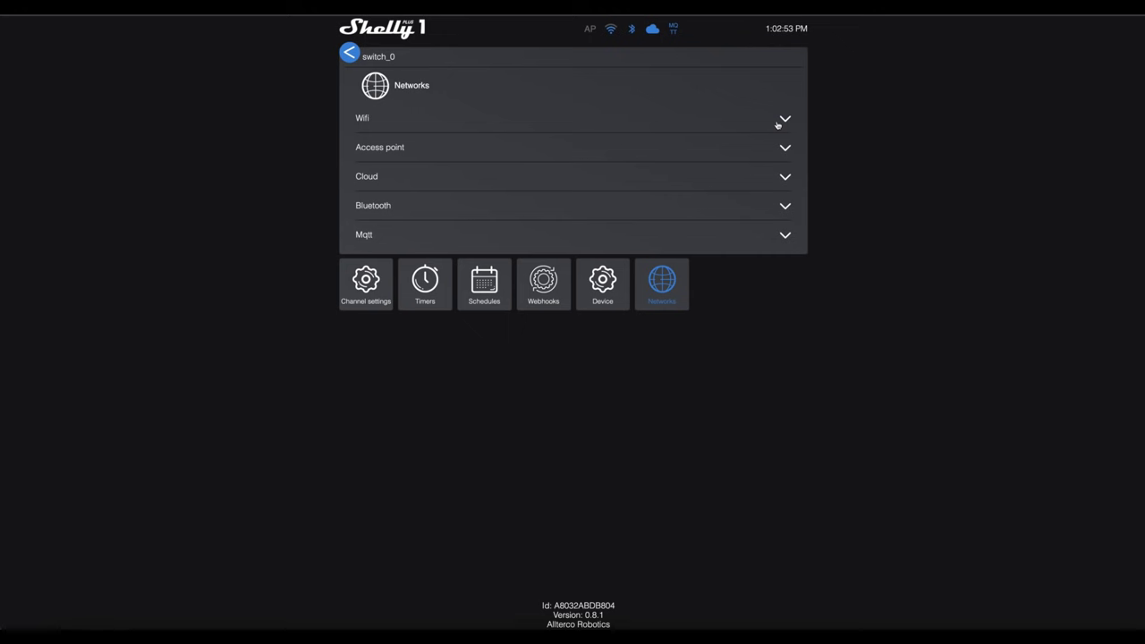
left_click(786, 150)
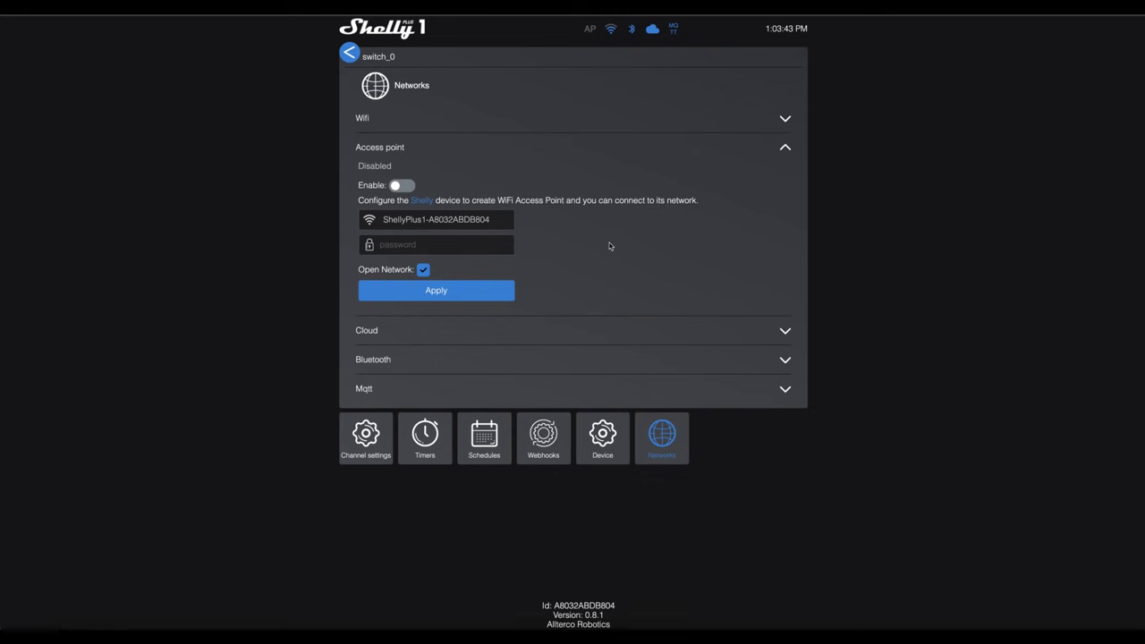
left_click(784, 148)
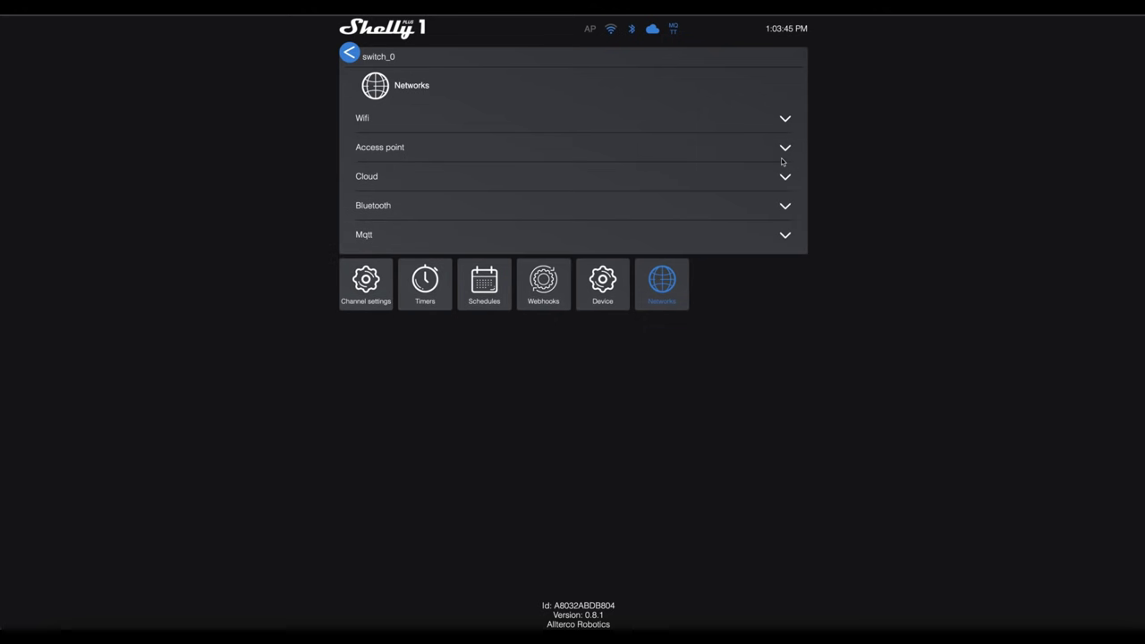
Step: Review the Cloud and Bluetooth sections of the device's network settings, leaving both enabled and collapsing them after viewing
left_click(782, 179)
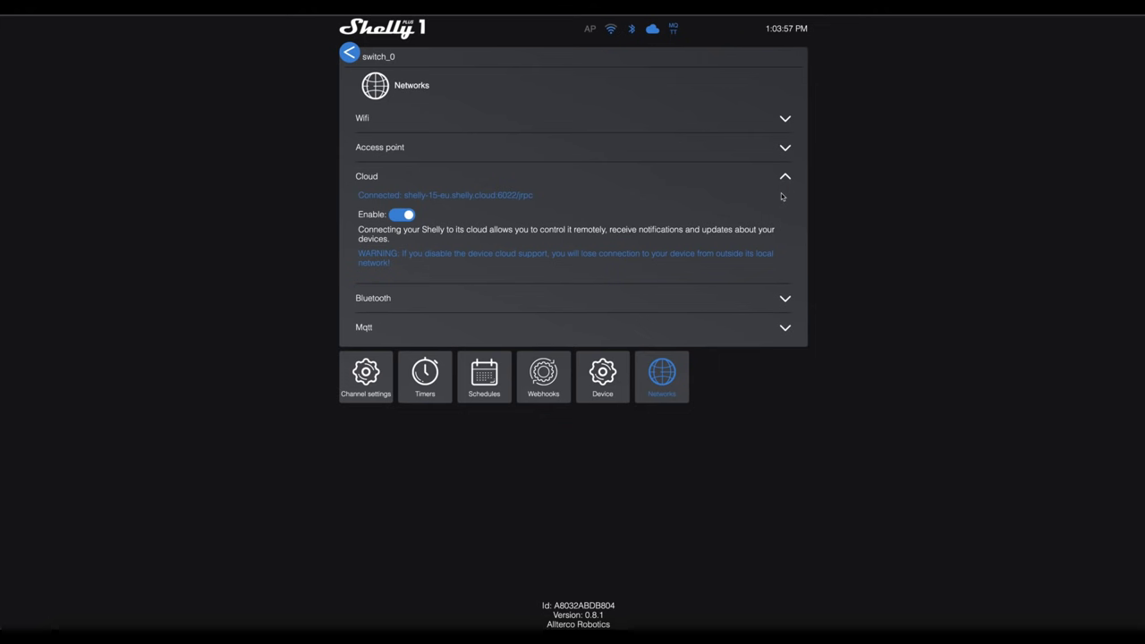
left_click(785, 178)
left_click(782, 184)
left_click(785, 300)
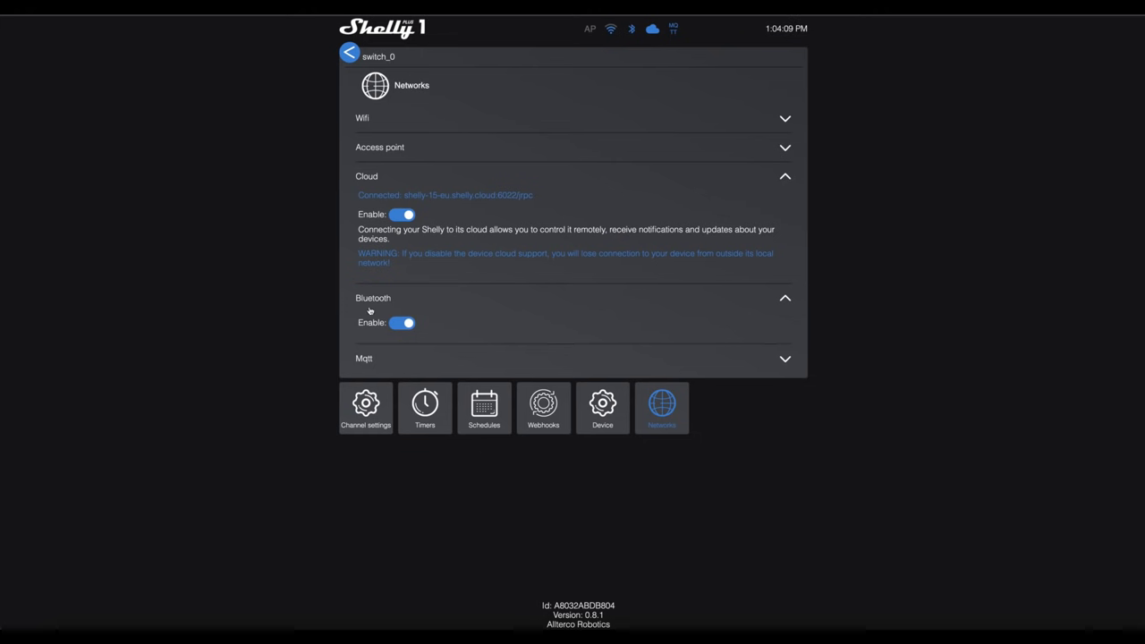
left_click(785, 302)
left_click(786, 302)
left_click(785, 298)
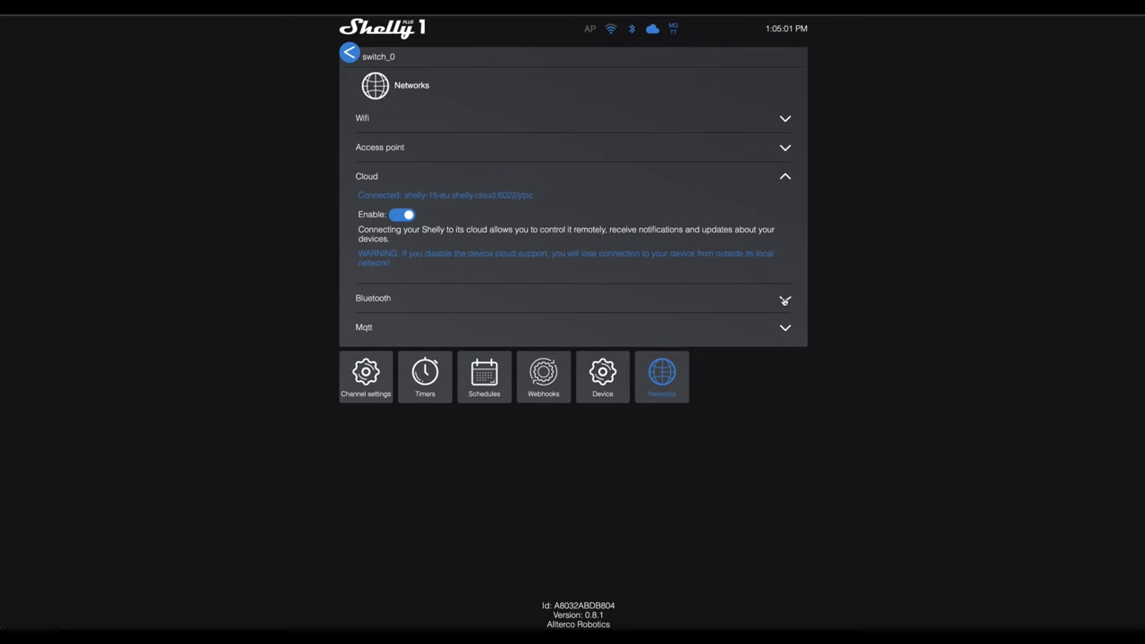
Step: Examine the Mqtt section's connection type, client ID, status notification, server and credential fields, with the access point options expanded alongside, without applying changes
left_click(786, 327)
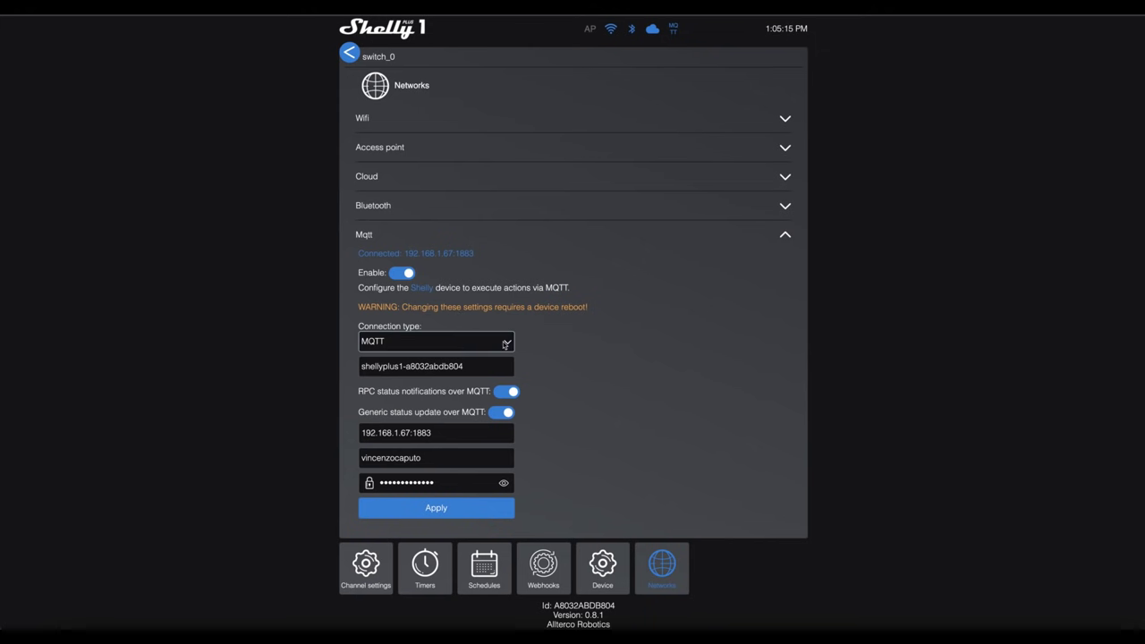
left_click(505, 341)
left_click(506, 343)
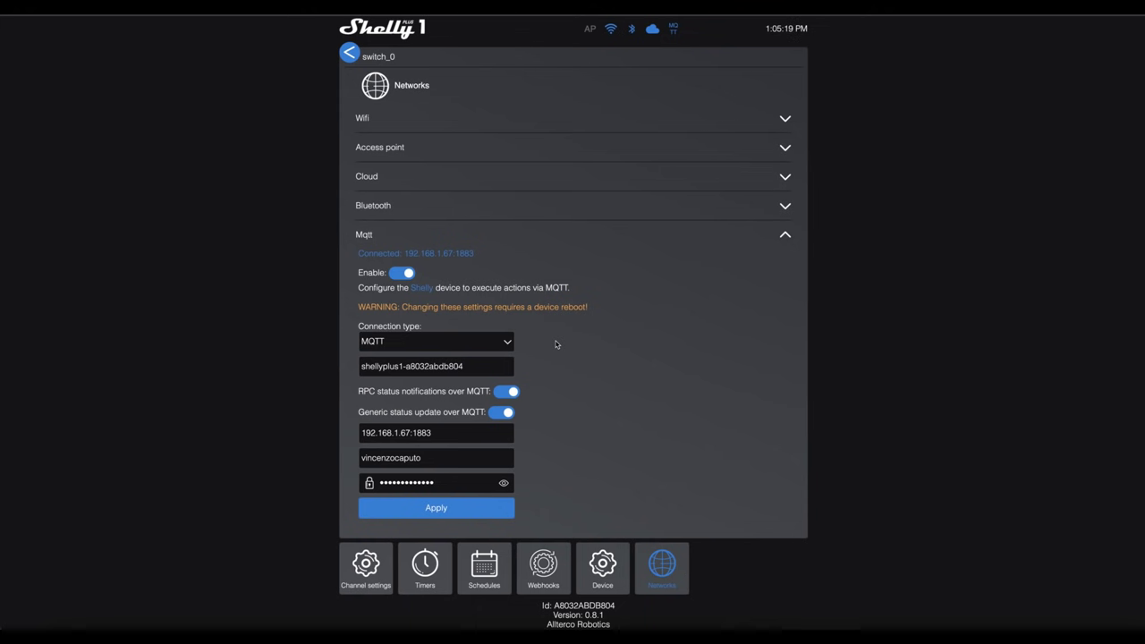
left_click(458, 365)
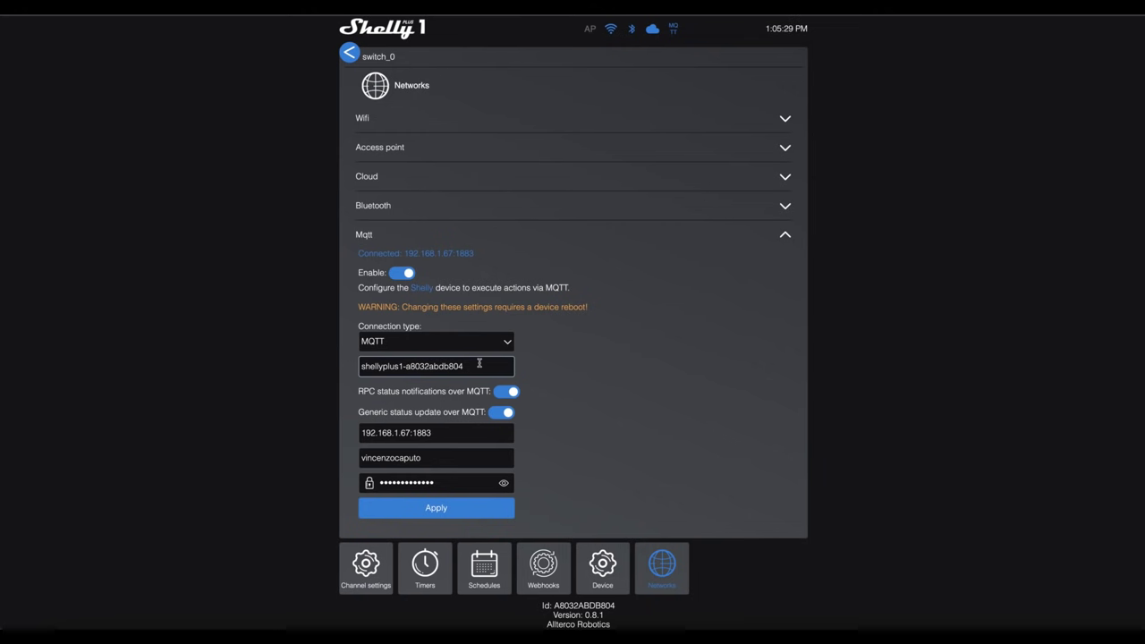
left_click(782, 150)
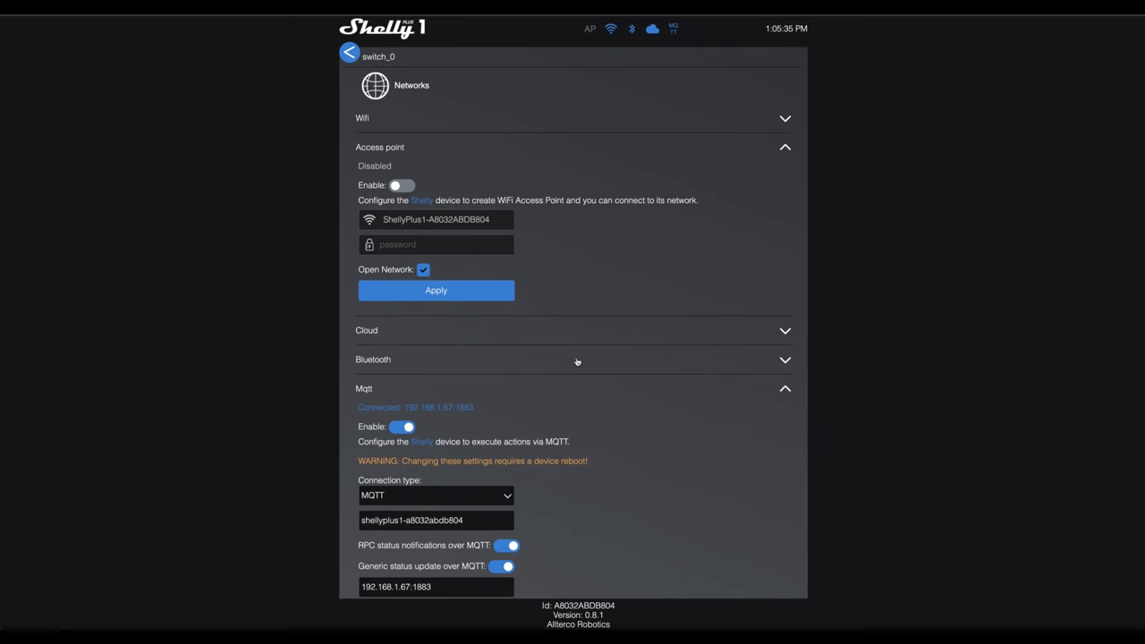
scroll(567, 473, "down", 1)
scroll(567, 472, "down", 3)
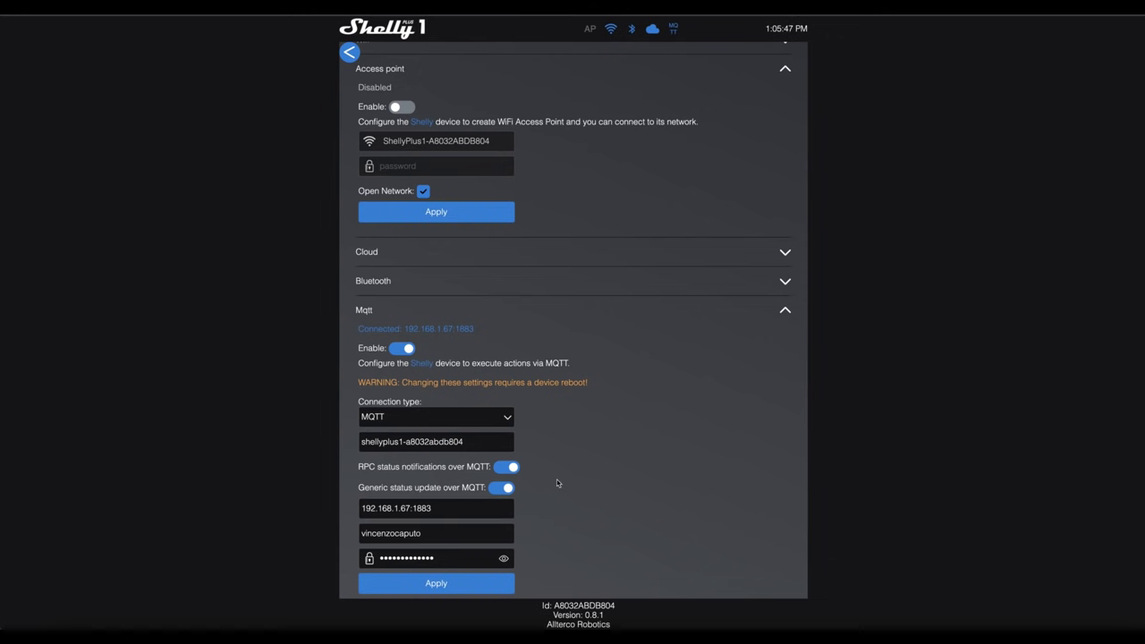
scroll(554, 483, "down", 1)
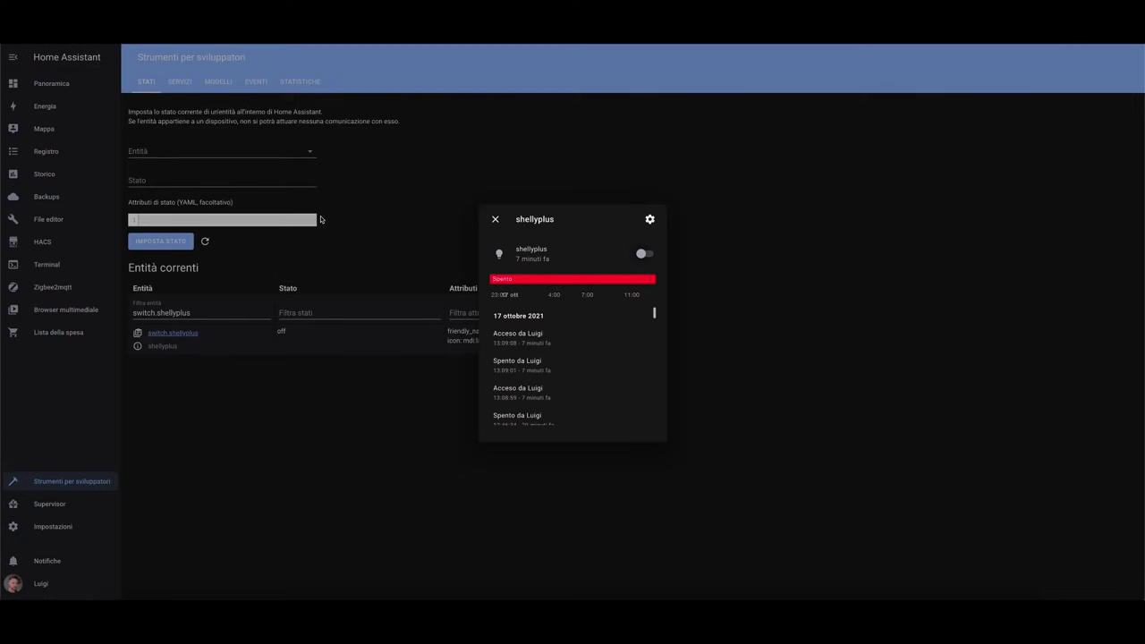
Step: Turn shellyplus on in Home Assistant, cycle switch_0 off and on in the Shelly web interface, and turn shellyplus off in Home Assistant
left_click(644, 256)
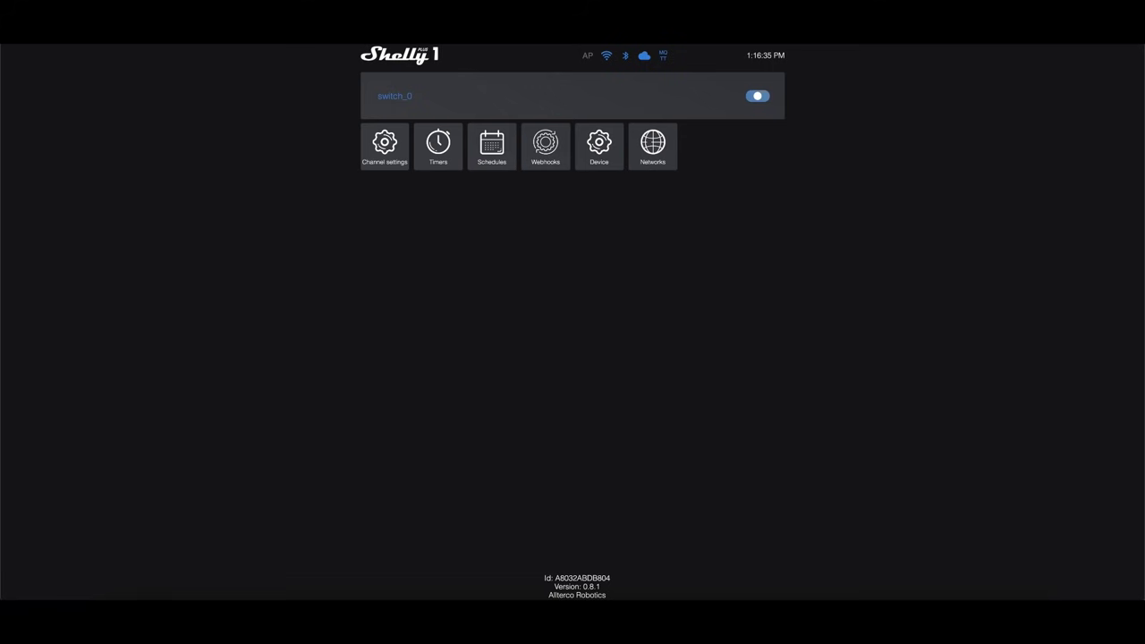
left_click(768, 97)
left_click(754, 100)
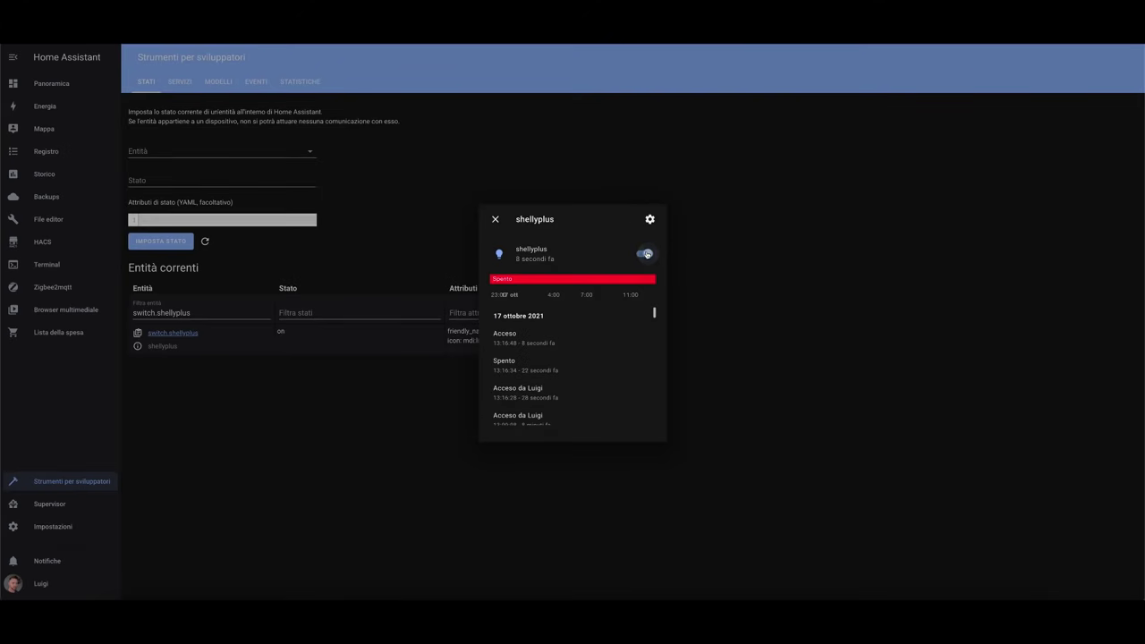
left_click(644, 253)
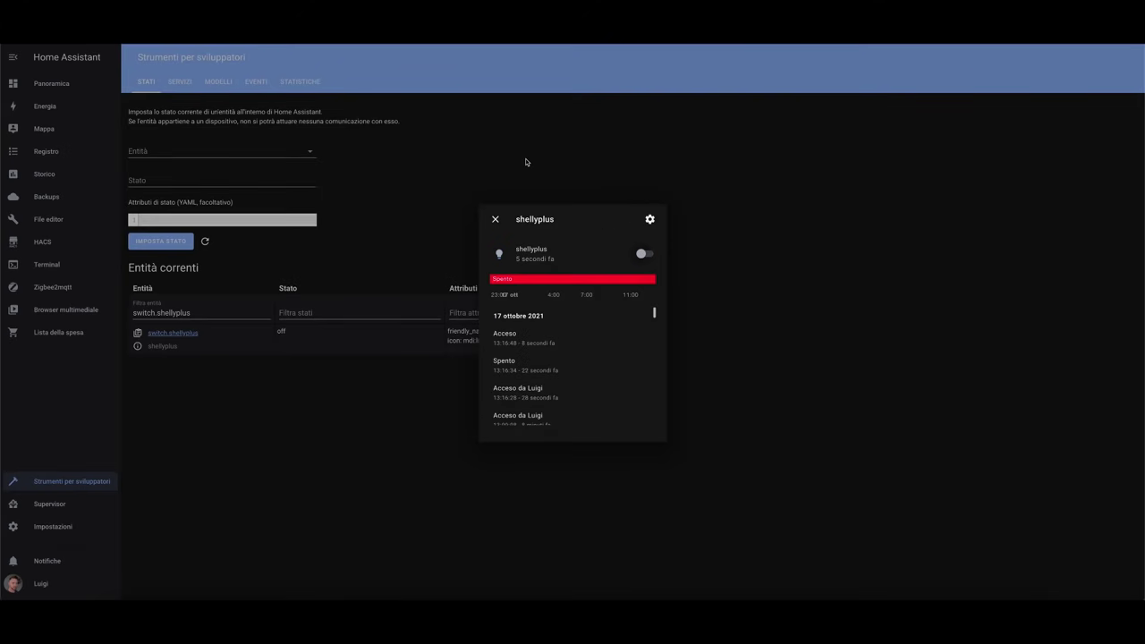